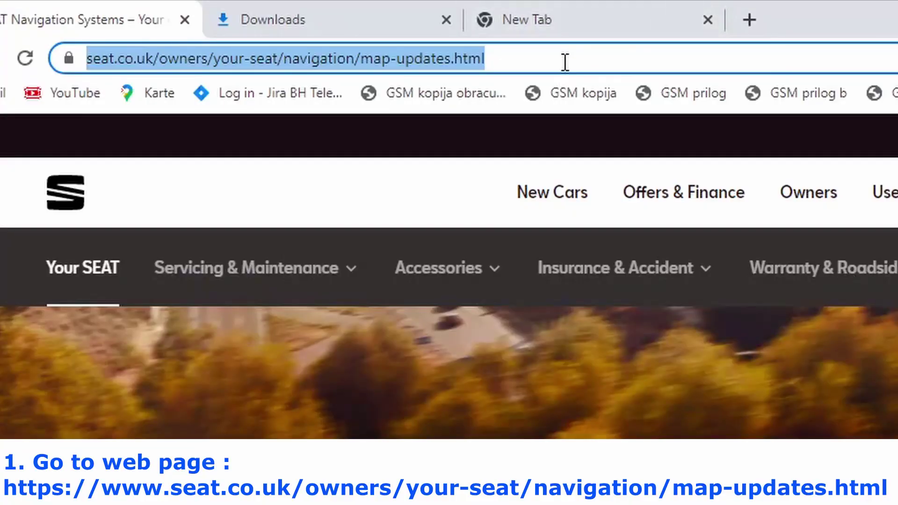
- Reload the map-updates page and open the Leon Navi System 6P0 (2018-2021) update page
{"action": "left_click", "coordinate": [564, 59]}
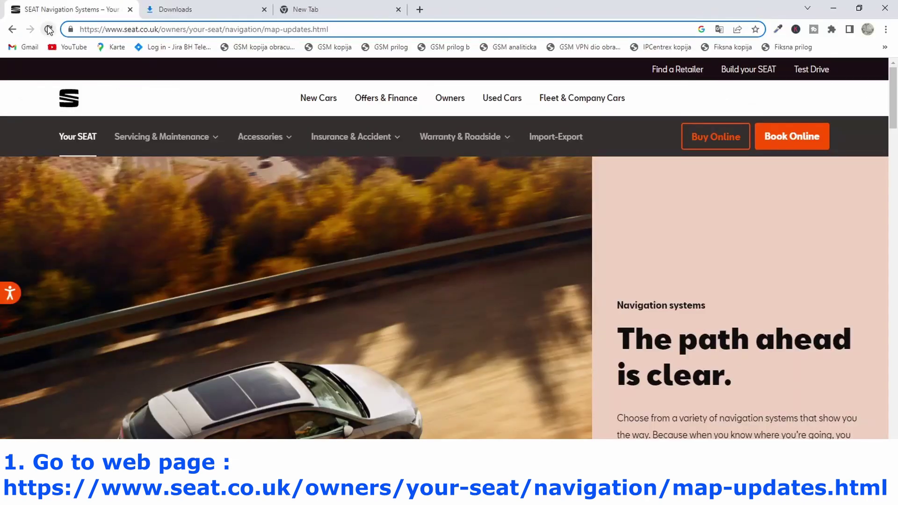
{"action": "left_click", "coordinate": [49, 29]}
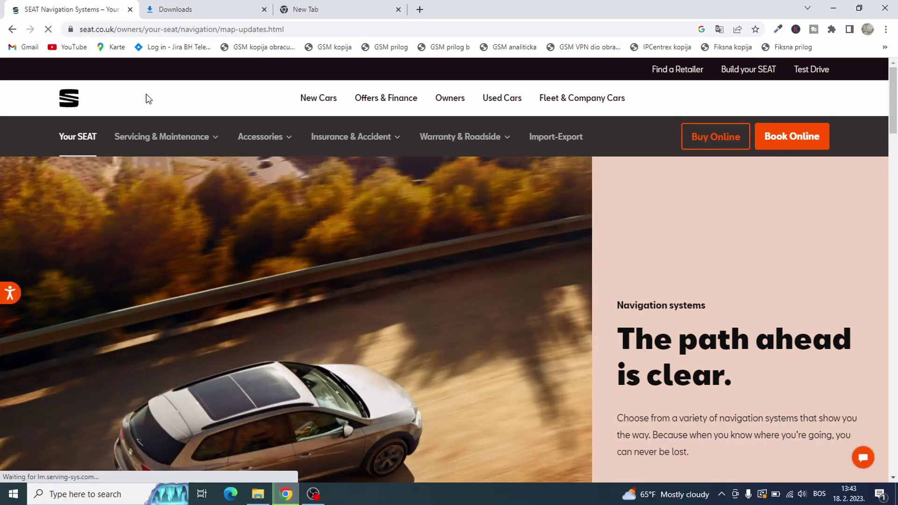
{"action": "scroll", "coordinate": [146, 96], "scroll_direction": "down", "scroll_amount": 1}
{"action": "scroll", "coordinate": [147, 97], "scroll_direction": "down", "scroll_amount": 5}
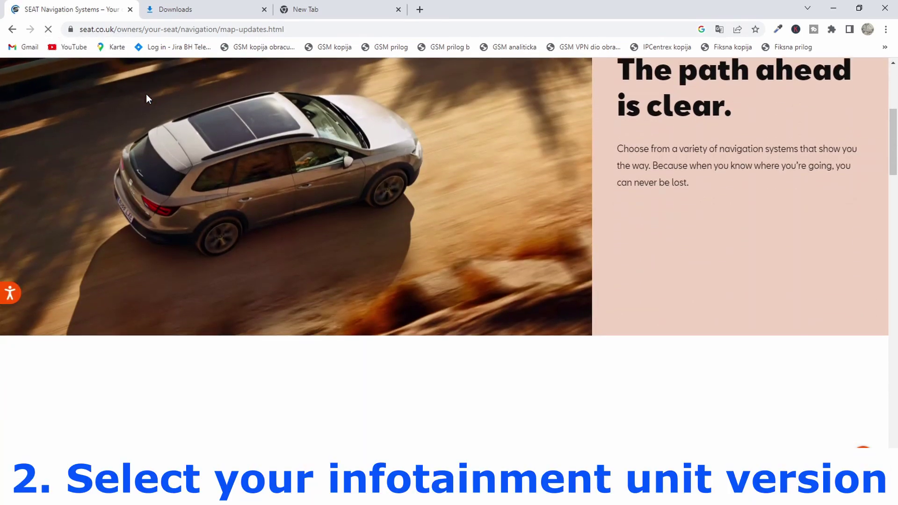
{"action": "scroll", "coordinate": [147, 98], "scroll_direction": "down", "scroll_amount": 5}
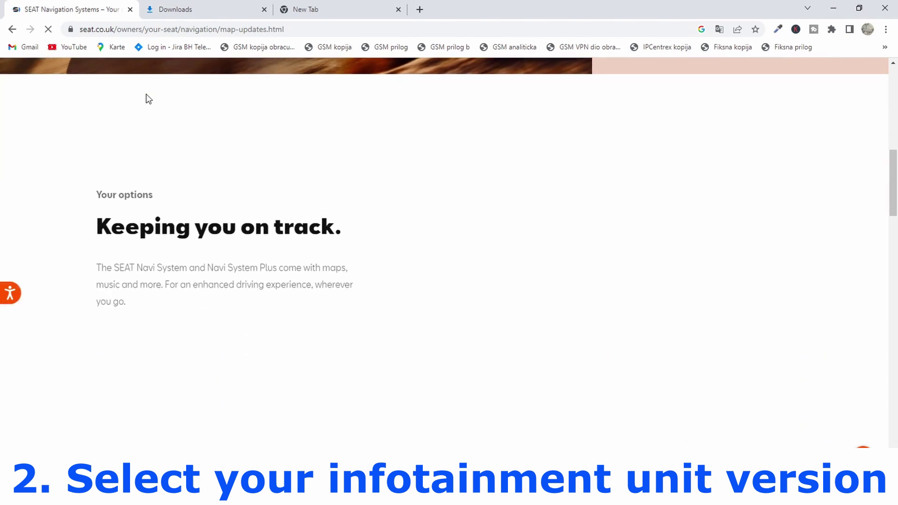
{"action": "scroll", "coordinate": [146, 98], "scroll_direction": "down", "scroll_amount": 8}
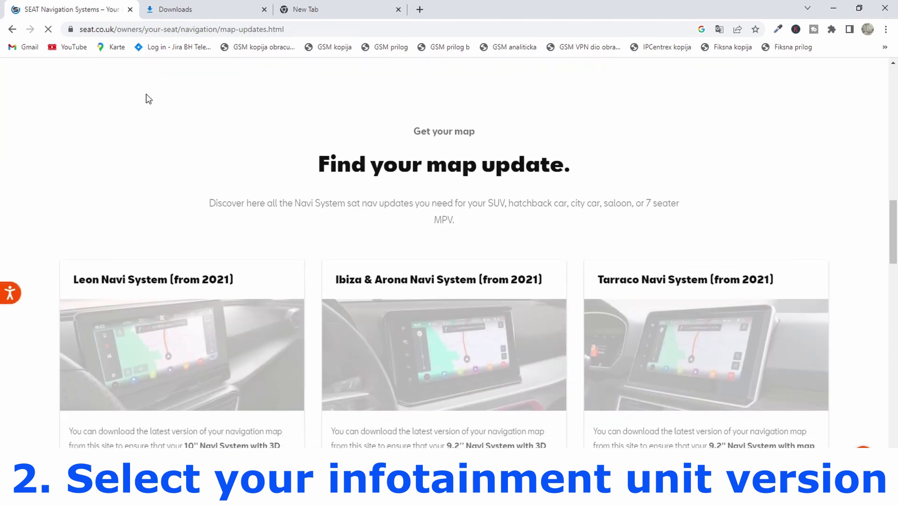
{"action": "scroll", "coordinate": [148, 99], "scroll_direction": "down", "scroll_amount": 2}
{"action": "scroll", "coordinate": [148, 99], "scroll_direction": "up", "scroll_amount": 1}
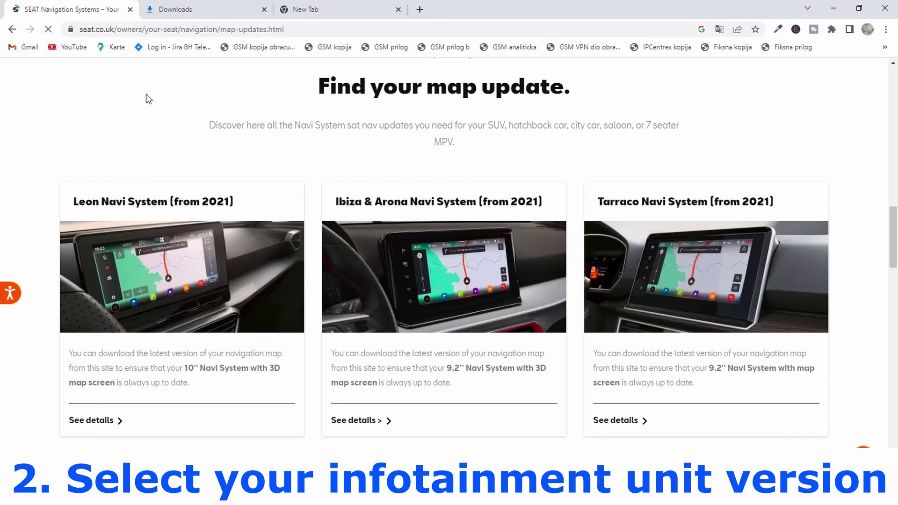
{"action": "scroll", "coordinate": [148, 99], "scroll_direction": "down", "scroll_amount": 2}
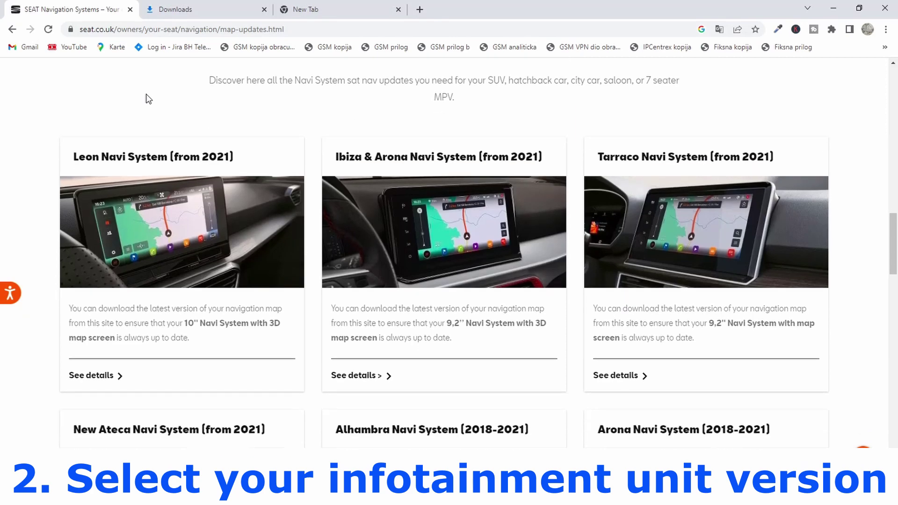
{"action": "scroll", "coordinate": [148, 99], "scroll_direction": "down", "scroll_amount": 3}
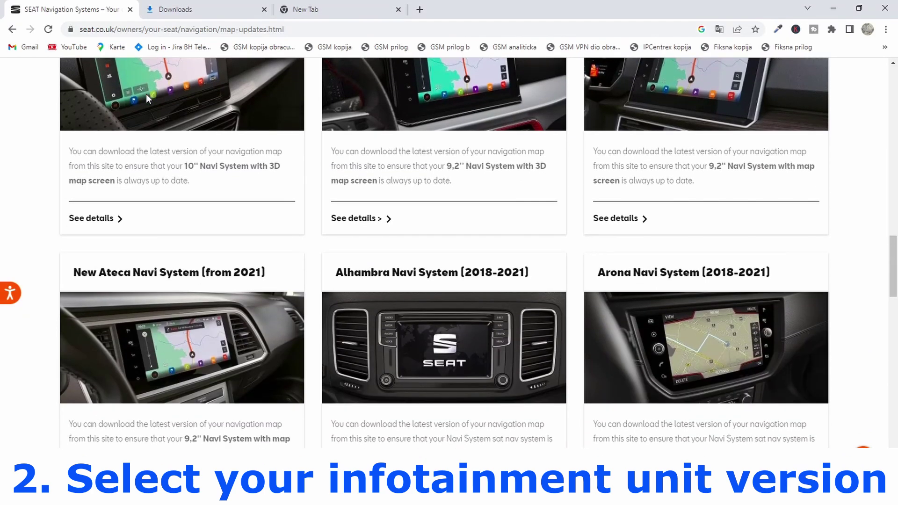
{"action": "scroll", "coordinate": [145, 94], "scroll_direction": "down", "scroll_amount": 6}
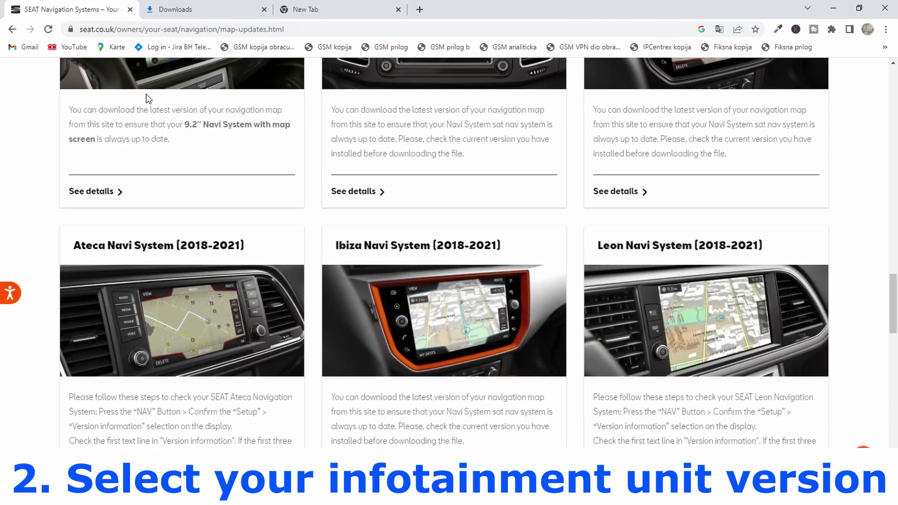
{"action": "scroll", "coordinate": [148, 98], "scroll_direction": "down", "scroll_amount": 4}
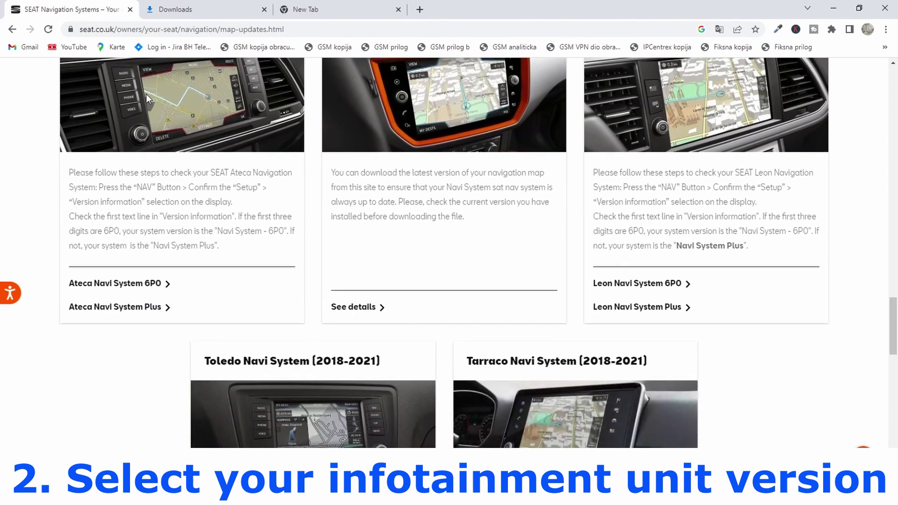
{"action": "scroll", "coordinate": [650, 176], "scroll_direction": "down", "scroll_amount": 2}
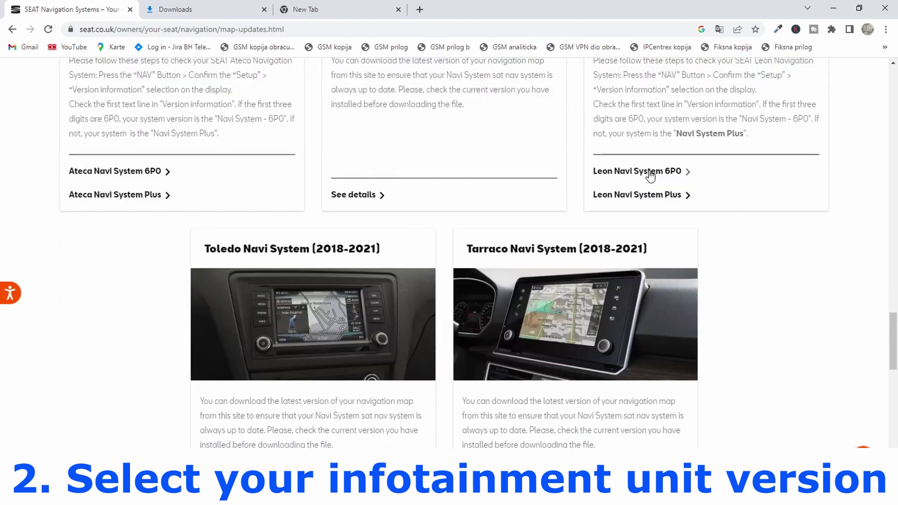
{"action": "left_click", "coordinate": [649, 172]}
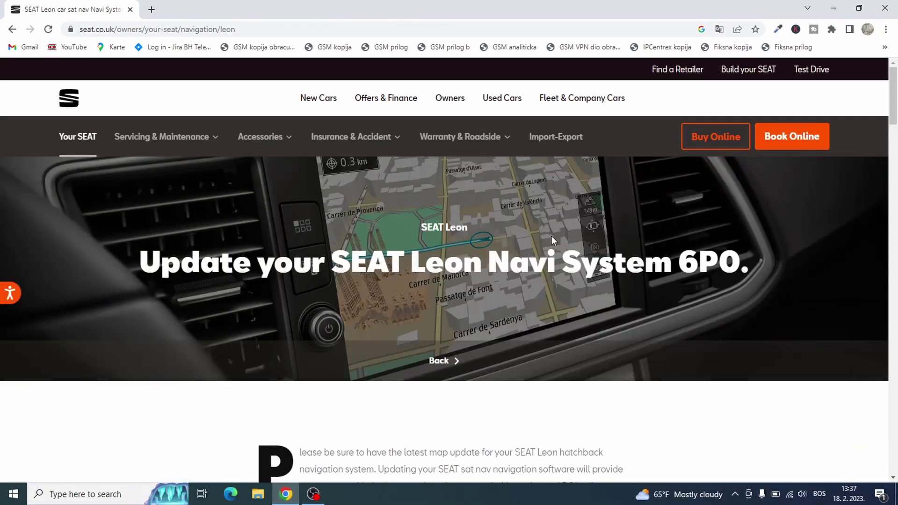
- Start the All Europe Full Download (16.39 GB, EU_AS_STD_1910.zip) from the Leon update page
{"action": "scroll", "coordinate": [551, 235], "scroll_direction": "down", "scroll_amount": 5}
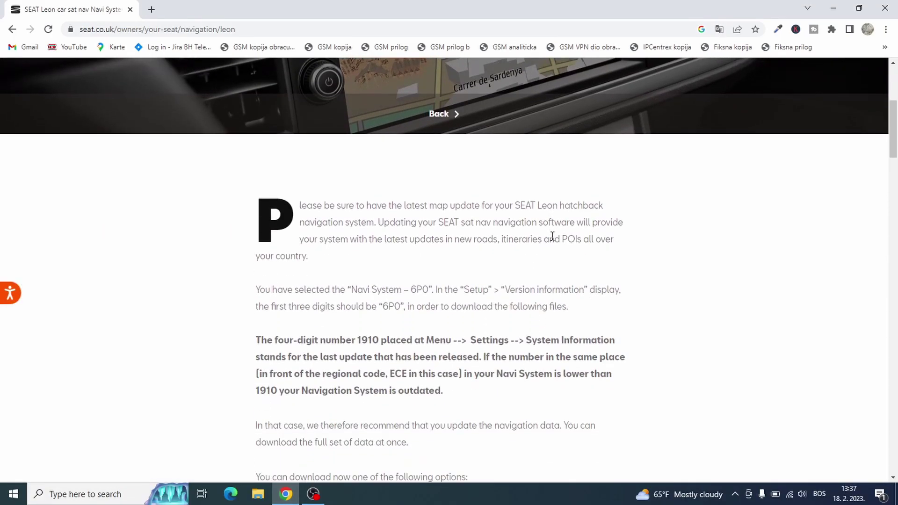
{"action": "scroll", "coordinate": [552, 237], "scroll_direction": "down", "scroll_amount": 4}
{"action": "scroll", "coordinate": [552, 240], "scroll_direction": "down", "scroll_amount": 5}
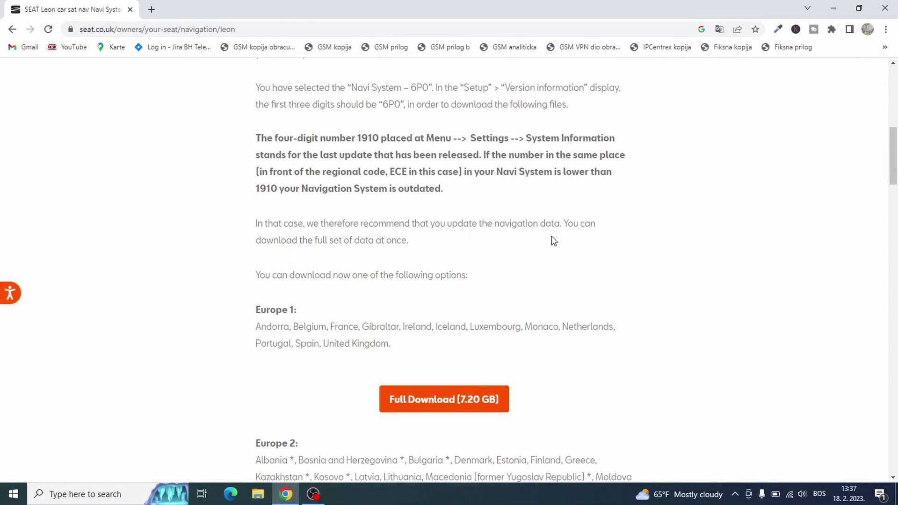
{"action": "scroll", "coordinate": [554, 241], "scroll_direction": "down", "scroll_amount": 12}
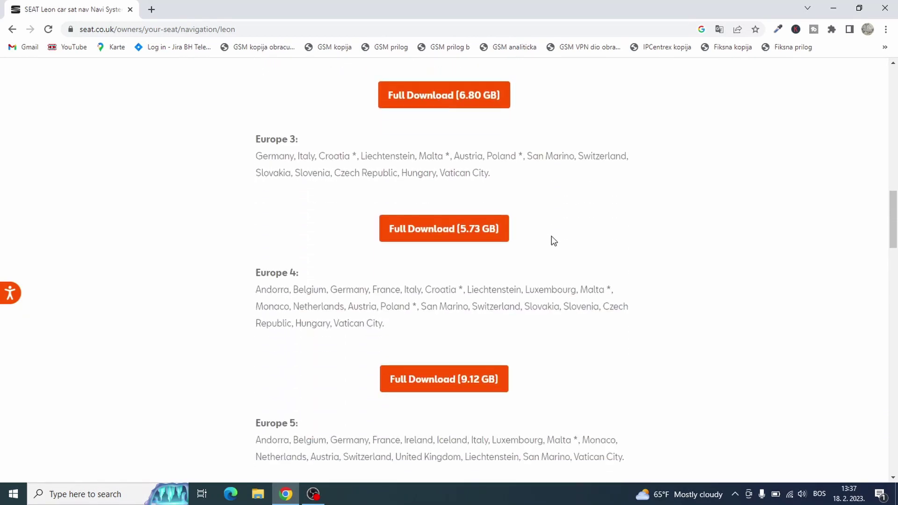
{"action": "scroll", "coordinate": [554, 240], "scroll_direction": "down", "scroll_amount": 10}
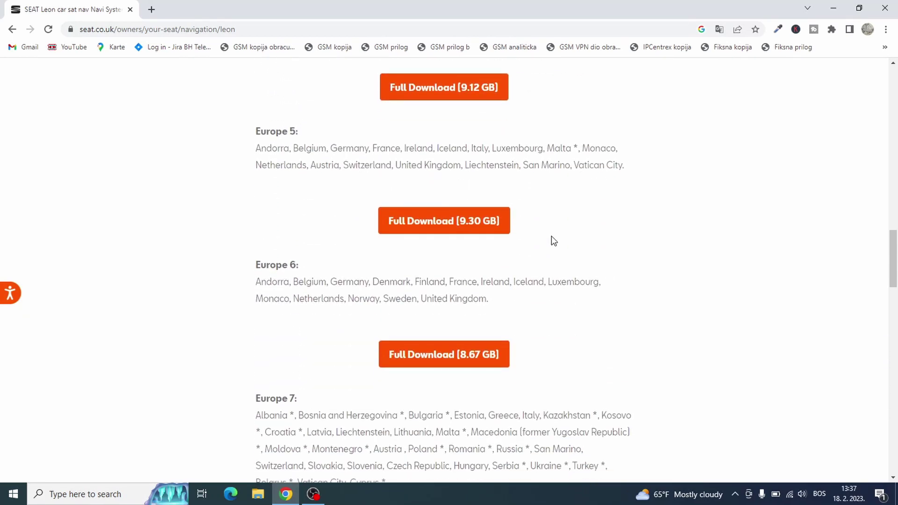
{"action": "scroll", "coordinate": [554, 241], "scroll_direction": "down", "scroll_amount": 8}
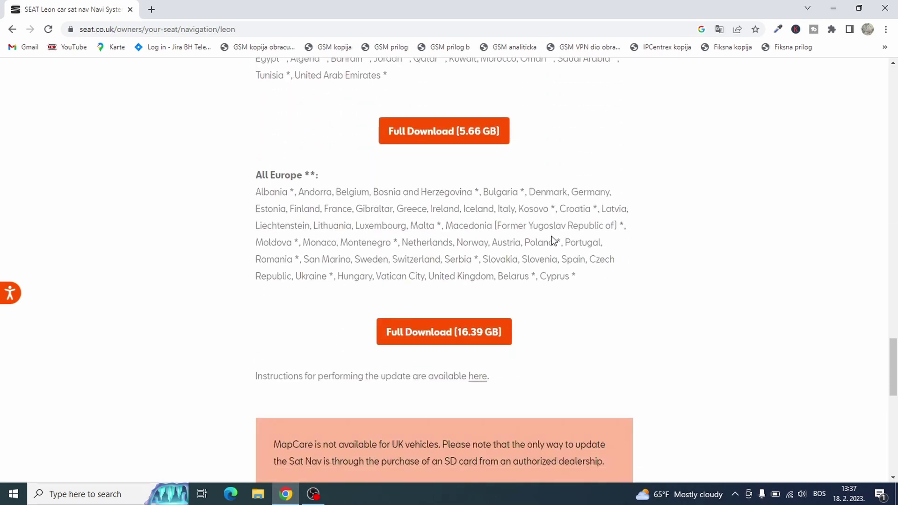
{"action": "left_click", "coordinate": [449, 333]}
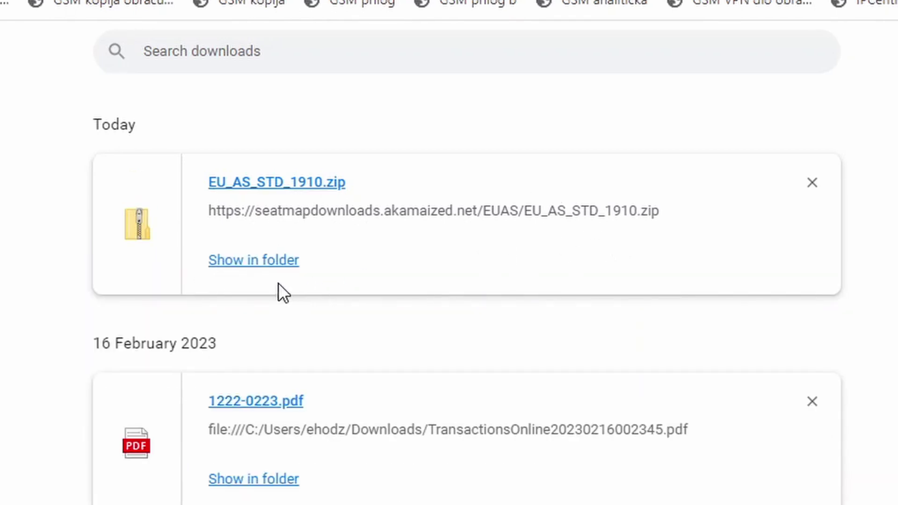
- Use Show in folder to reveal EU_AS_STD_1910.zip in the Downloads folder
{"action": "left_click", "coordinate": [270, 260]}
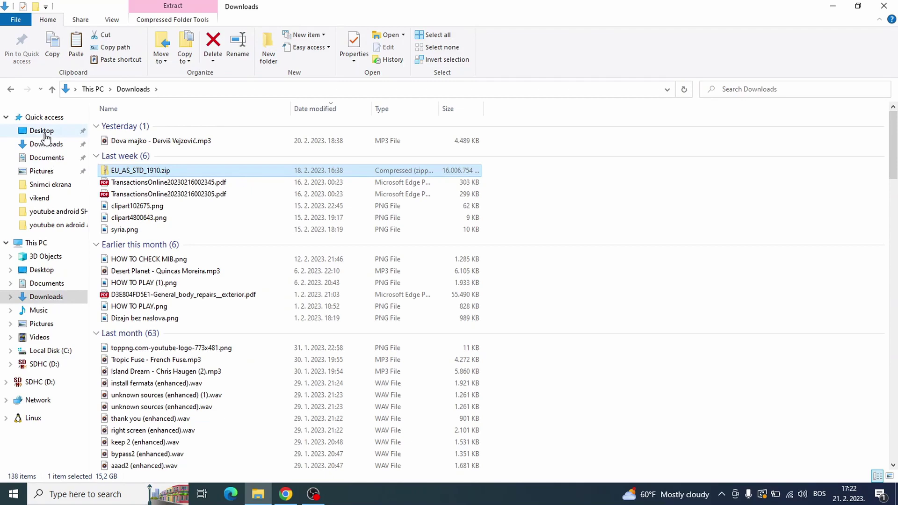
- Create a desktop folder named 'navi update seat leon' from the desktop context menu and open it
{"action": "left_click", "coordinate": [44, 134]}
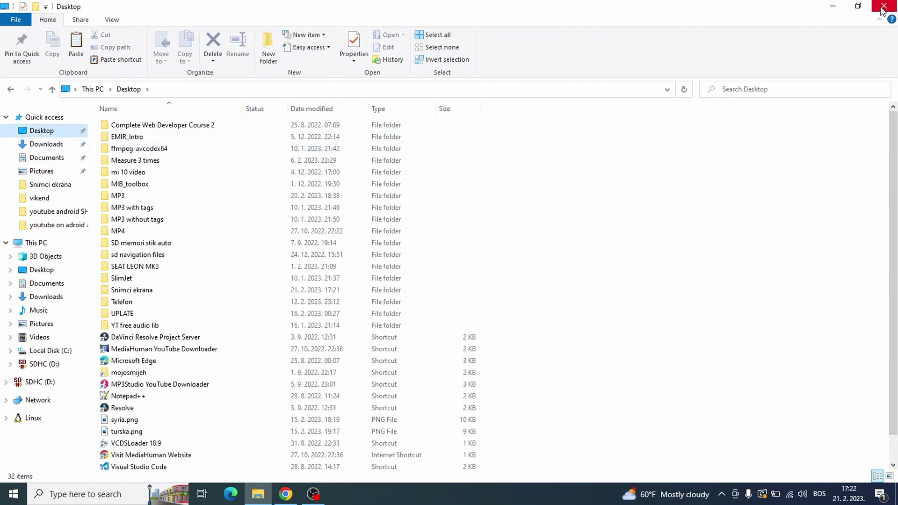
{"action": "left_click", "coordinate": [832, 7]}
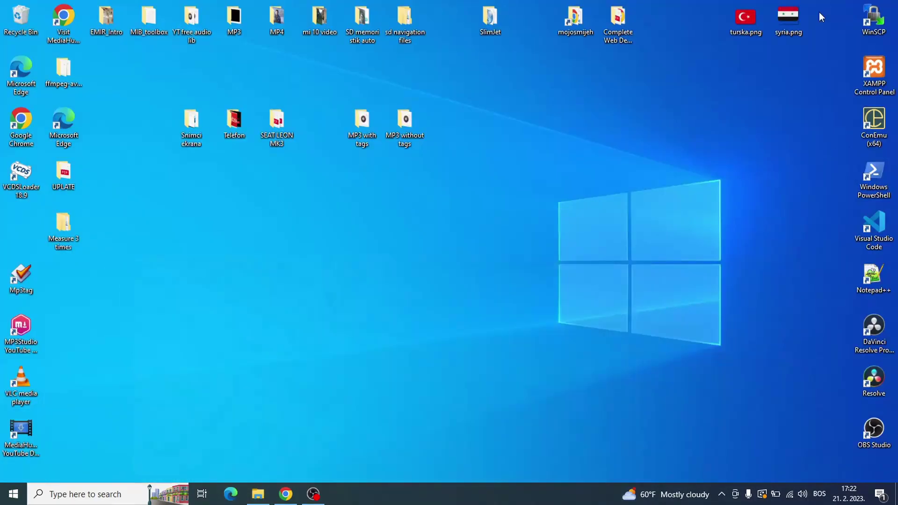
{"action": "right_click", "coordinate": [425, 261]}
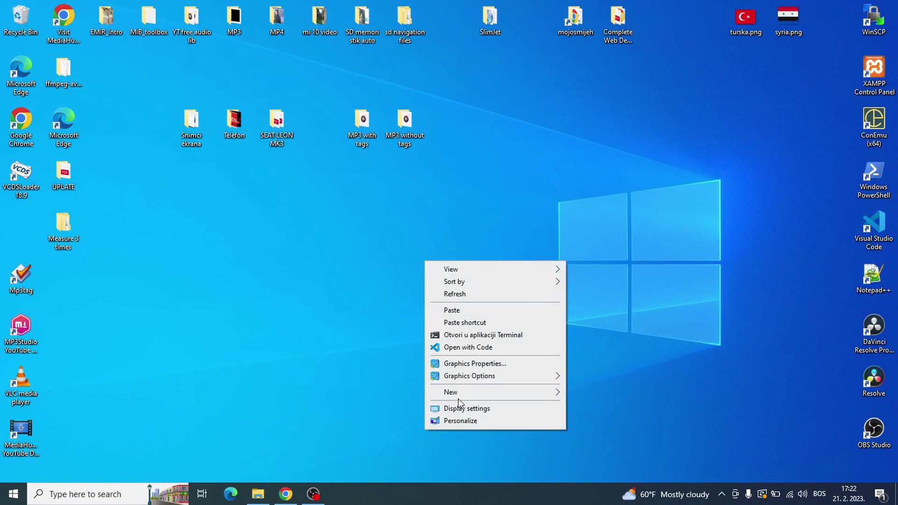
{"action": "mouse_move", "coordinate": [538, 394]}
{"action": "left_click", "coordinate": [594, 394]}
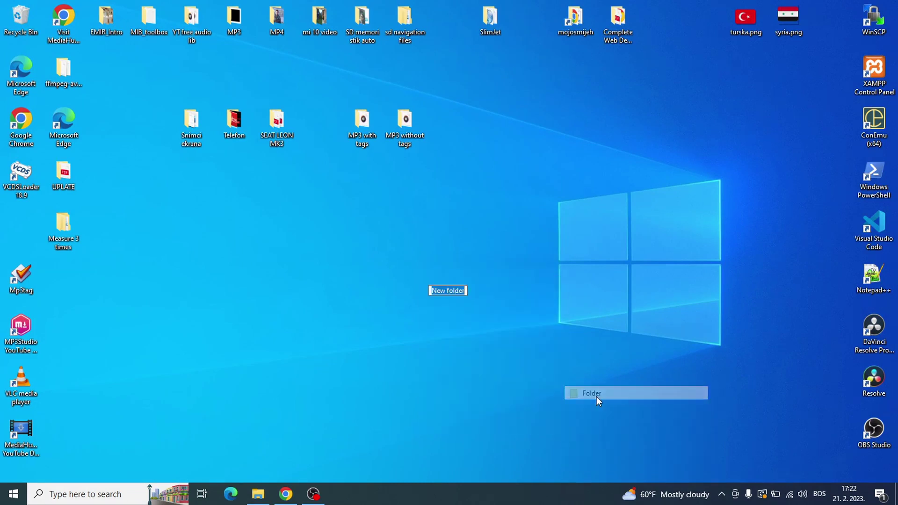
{"action": "type", "text": "n"}
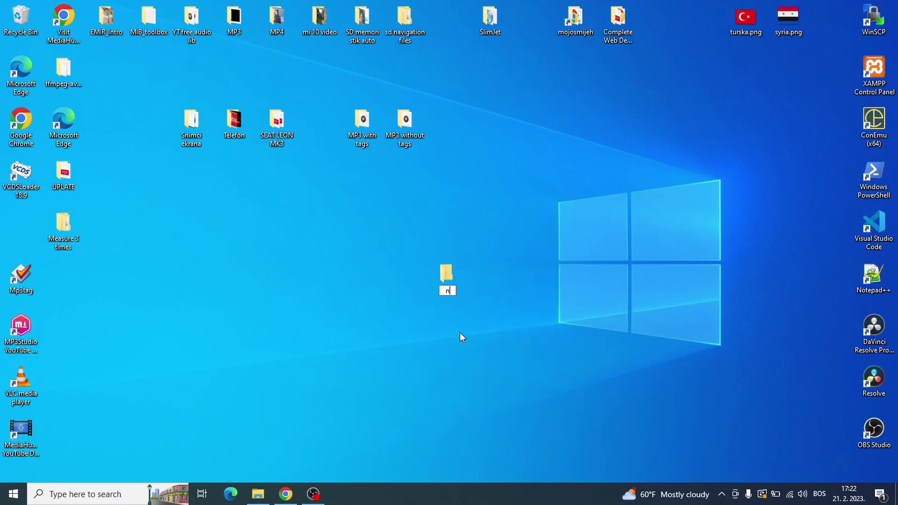
{"action": "type", "text": "avi update se"}
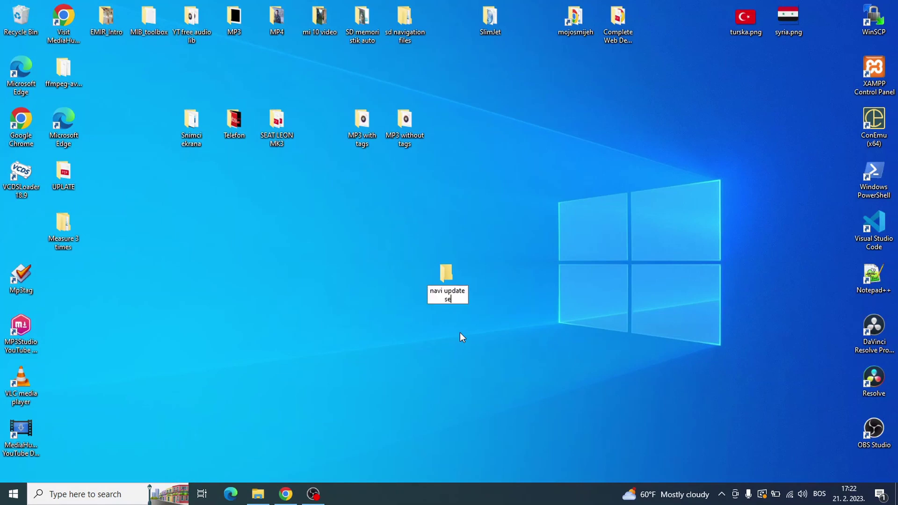
{"action": "type", "text": "at leon"}
{"action": "key", "text": "Return"}
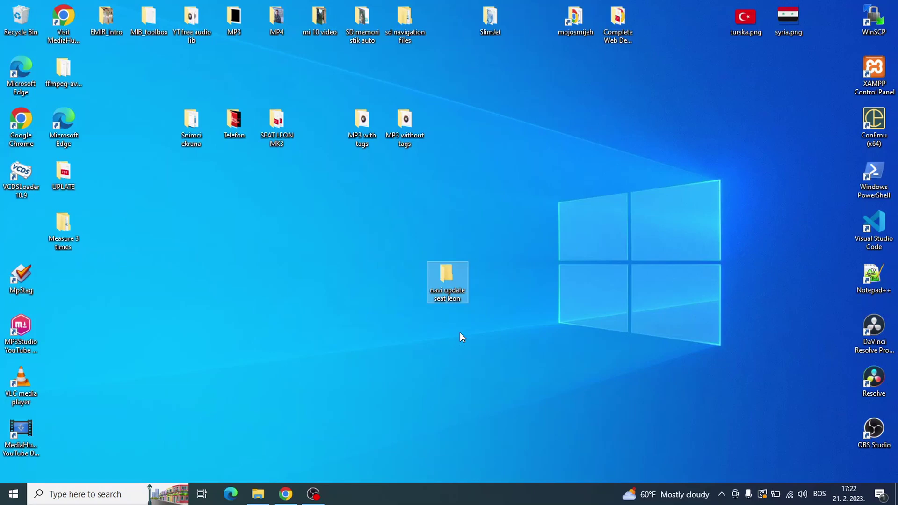
{"action": "left_click", "coordinate": [461, 337]}
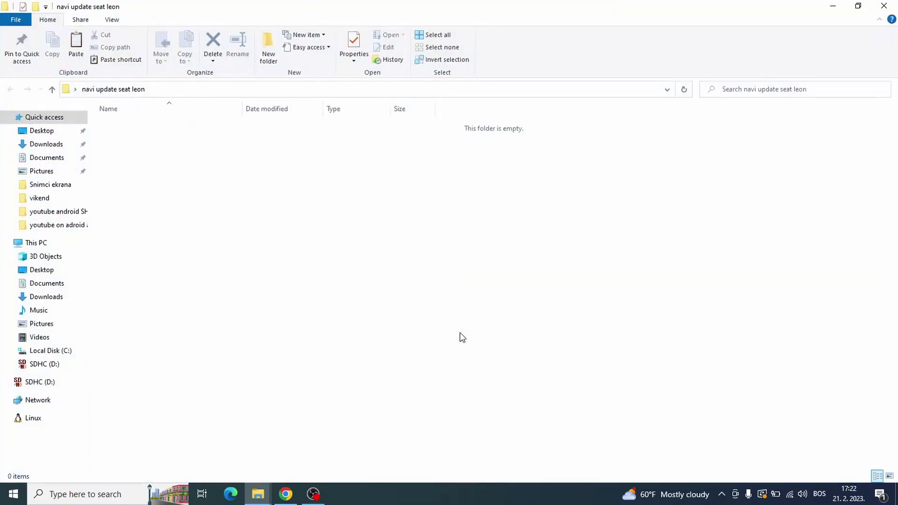
- Paste EU_AS_STD_1910.zip into 'navi update seat leon' and let the 16 GB copy finish
{"action": "key", "text": "ctrl+v"}
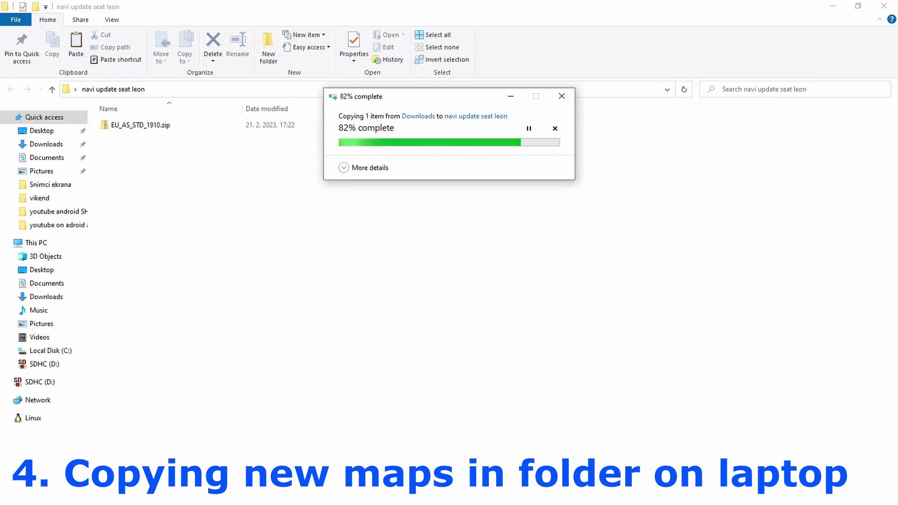
{"action": "mouse_move", "coordinate": [314, 496]}
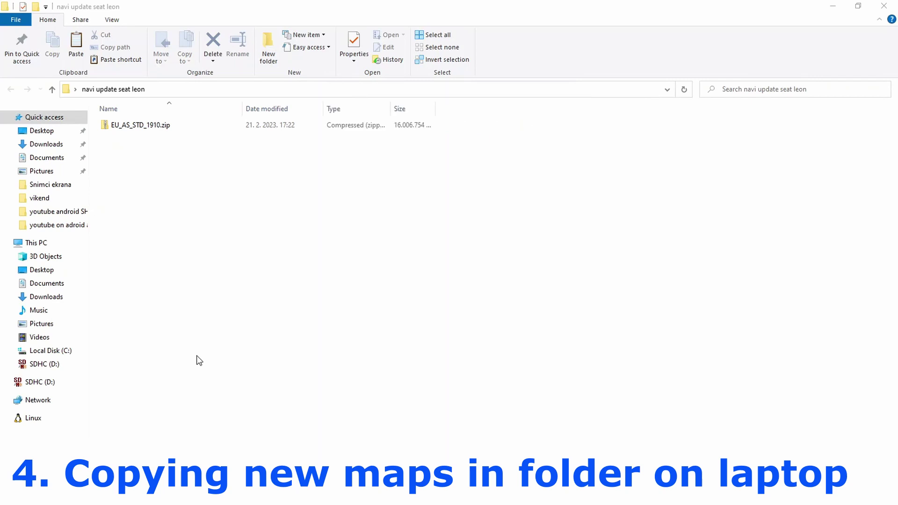
- Extract EU_AS_STD_1910.zip in place with 7-Zip Extract Here, producing a maps folder
{"action": "right_click", "coordinate": [128, 124]}
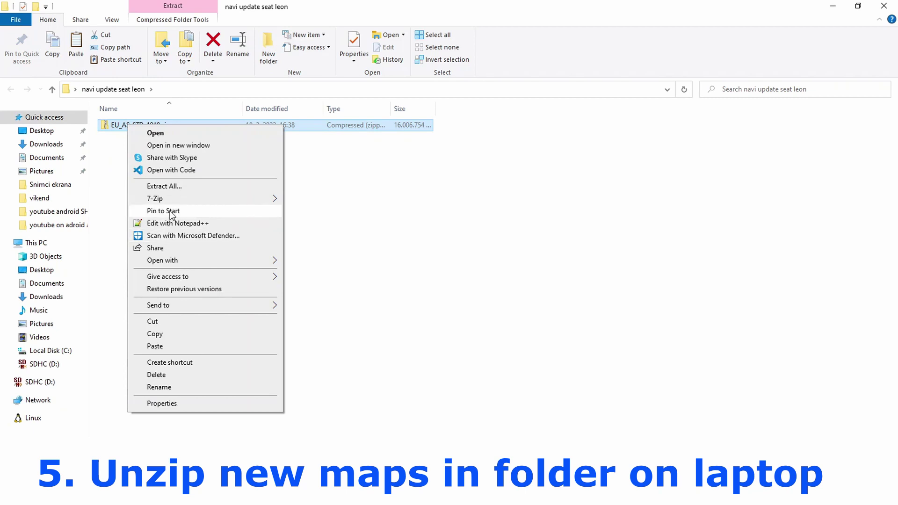
{"action": "mouse_move", "coordinate": [195, 202]}
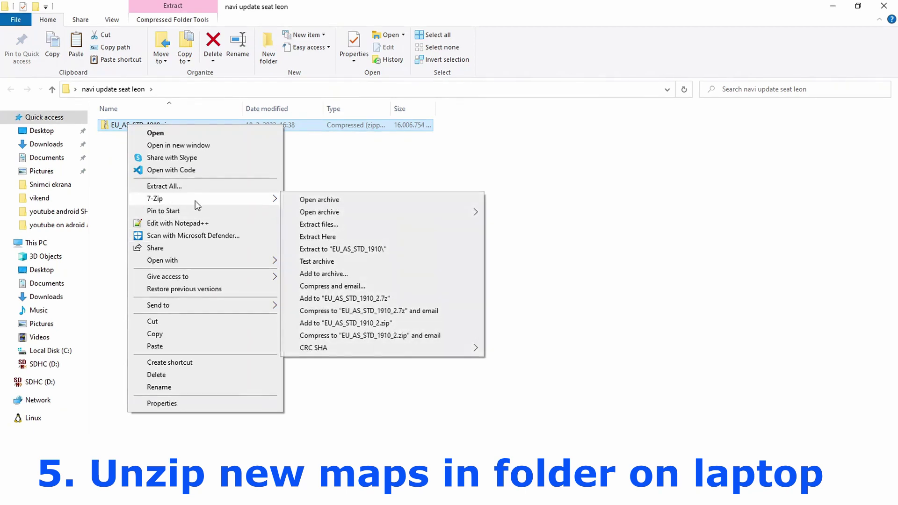
{"action": "left_click", "coordinate": [329, 242]}
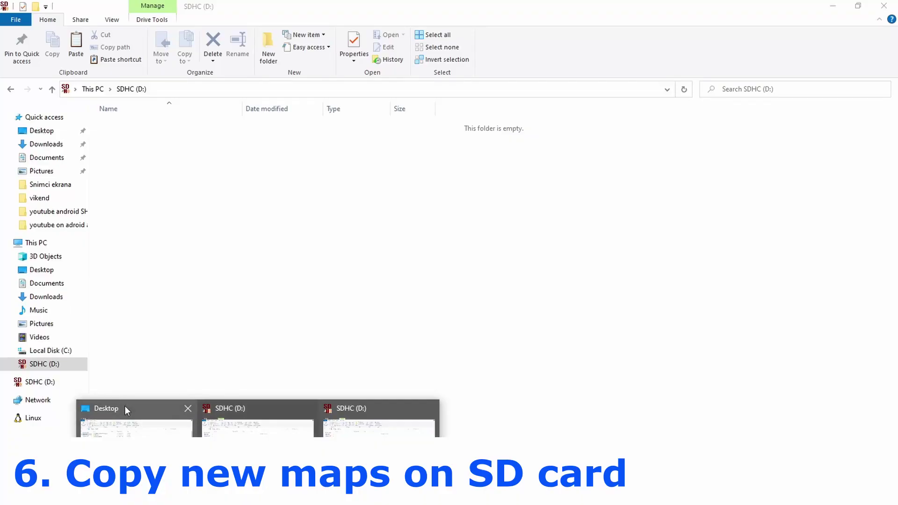
- Paste the extracted maps folder from 'navi update seat leon' onto the SDHC (D:) card
{"action": "left_click", "coordinate": [124, 409]}
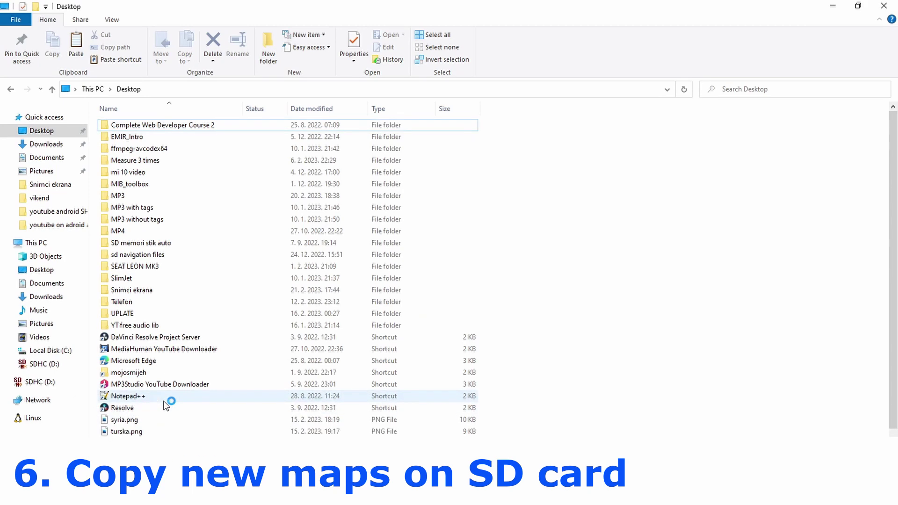
{"action": "scroll", "coordinate": [168, 403], "scroll_direction": "down", "scroll_amount": 1}
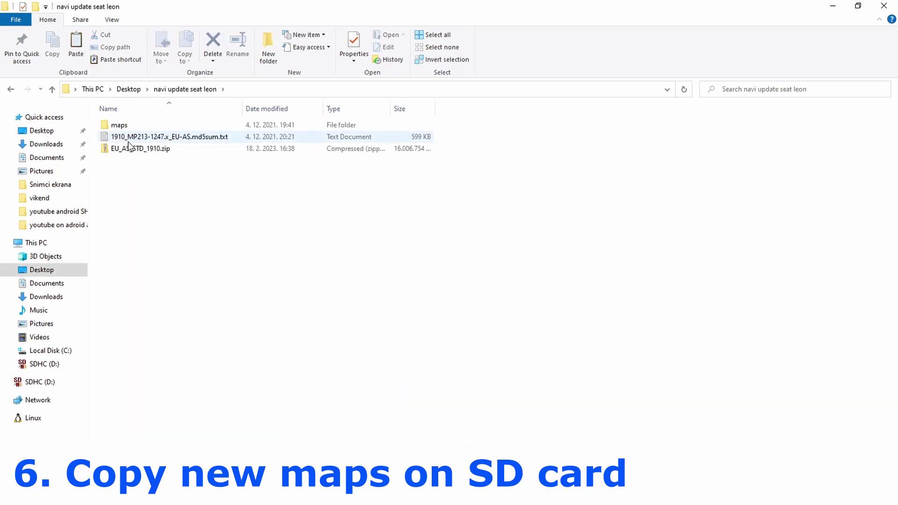
{"action": "left_click", "coordinate": [105, 129]}
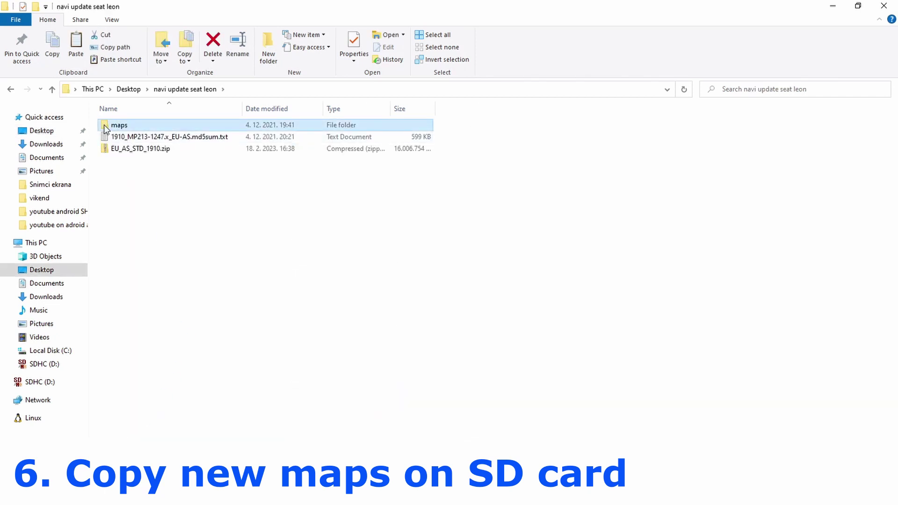
{"action": "left_click", "coordinate": [49, 365]}
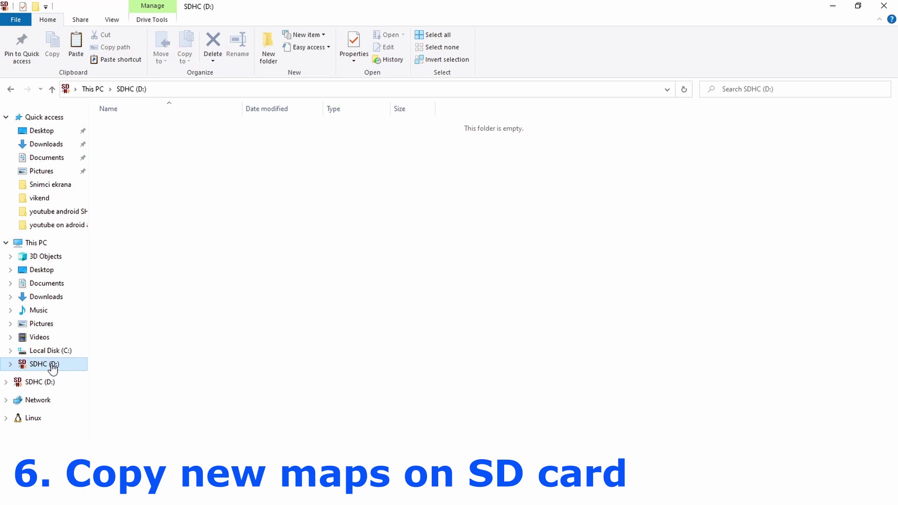
{"action": "key", "text": "ctrl+v"}
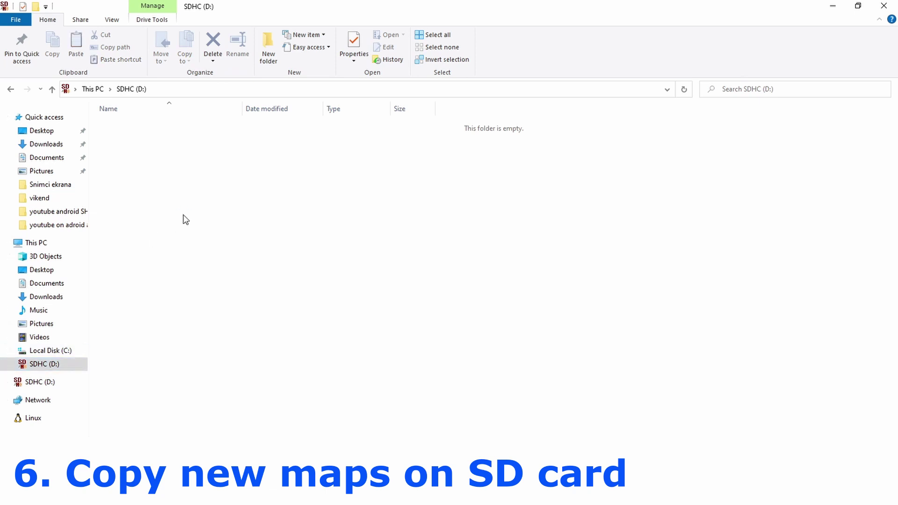